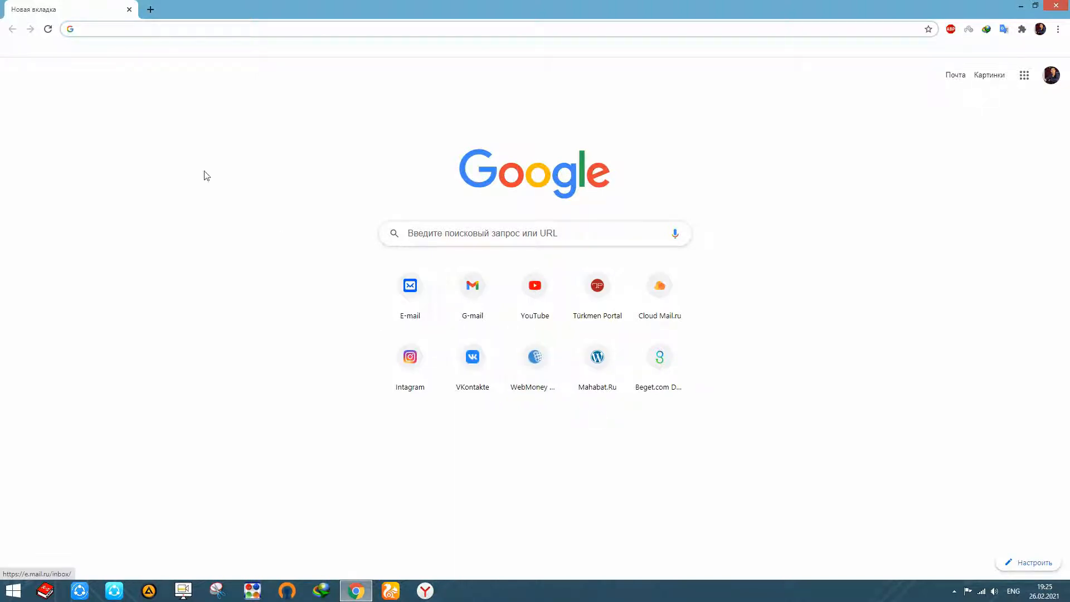
Open the router's administration page at 192.168.1.1.
click(133, 30)
text(192.16)
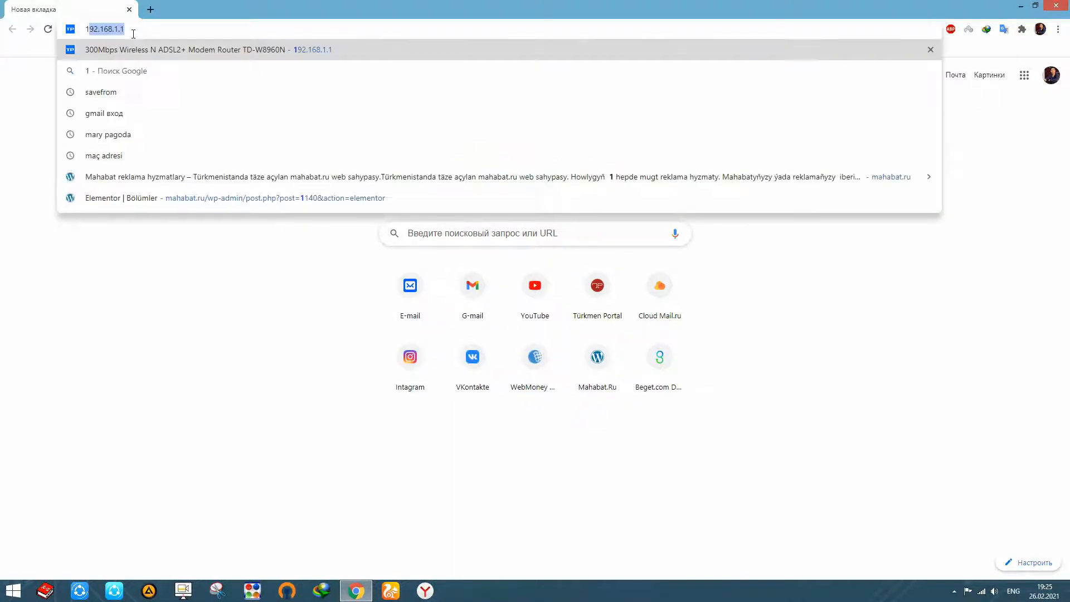
text(8.1.1)
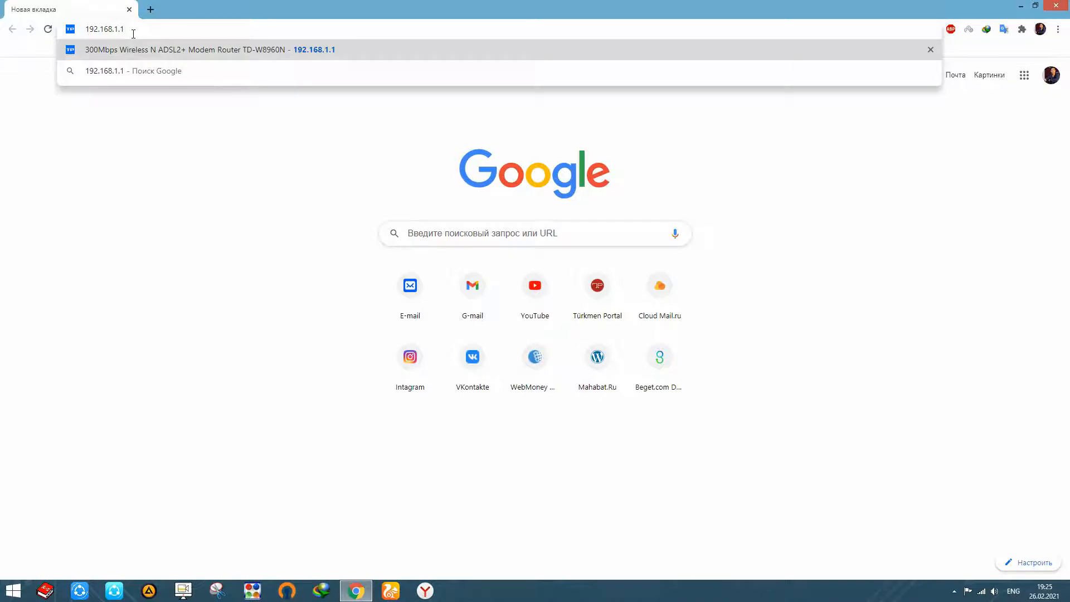
key(Return)
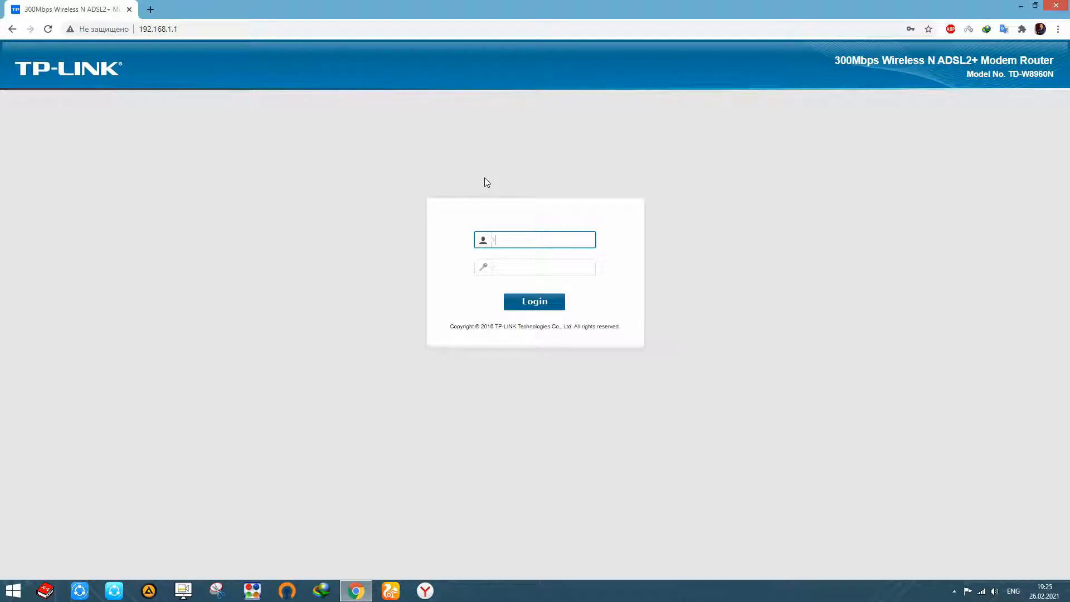
Log in to the router as admin with the account password.
click(547, 237)
click(538, 277)
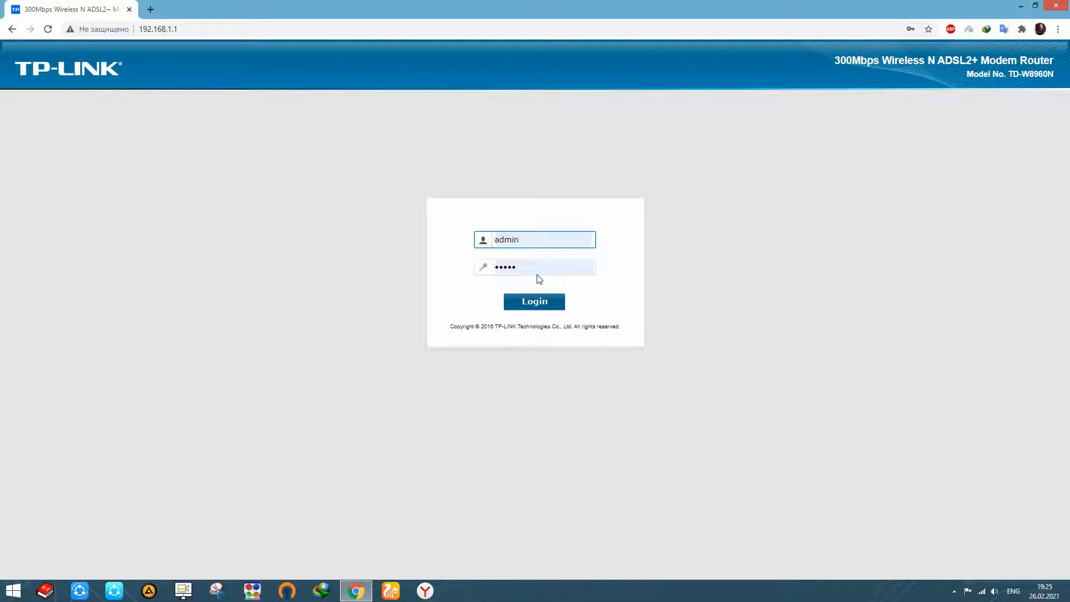
click(533, 304)
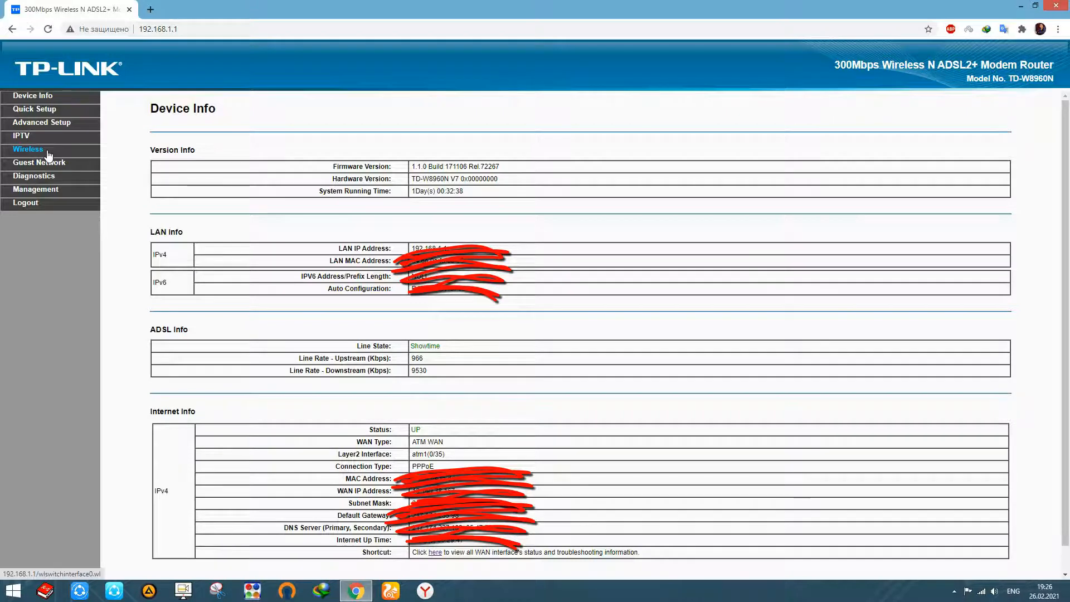
Open the basic wireless settings, highlight the SSID and try switching Hide Access Point on and off.
click(48, 152)
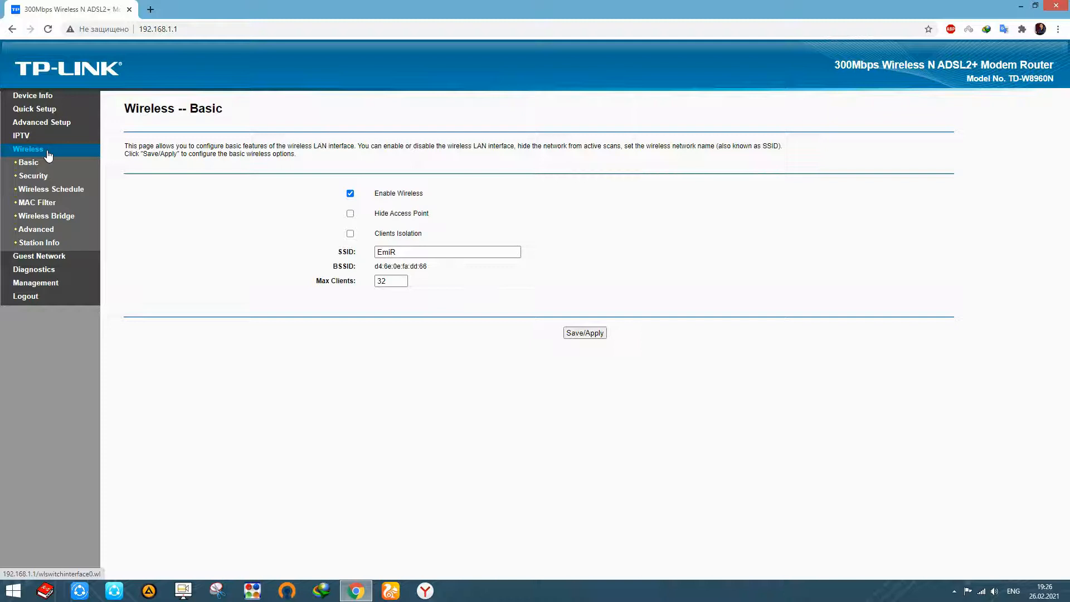
click(38, 167)
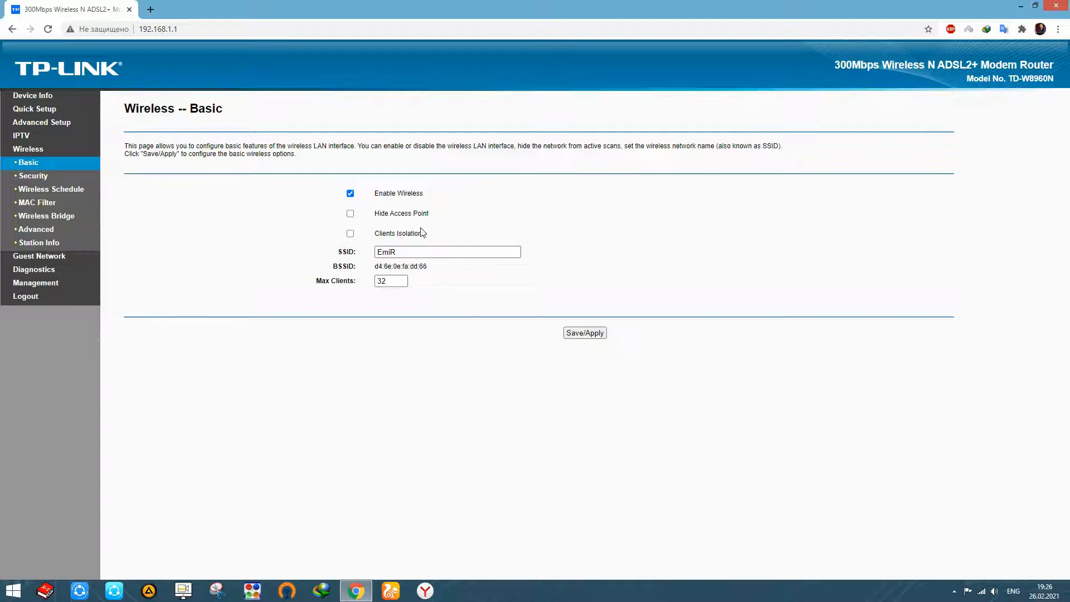
click(400, 252)
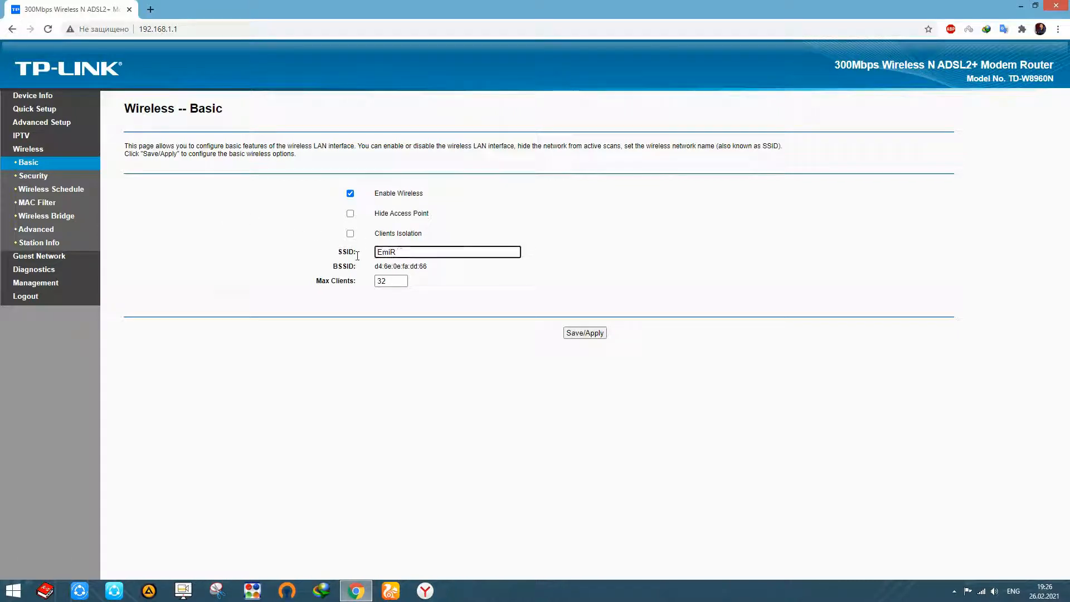
double_click(405, 252)
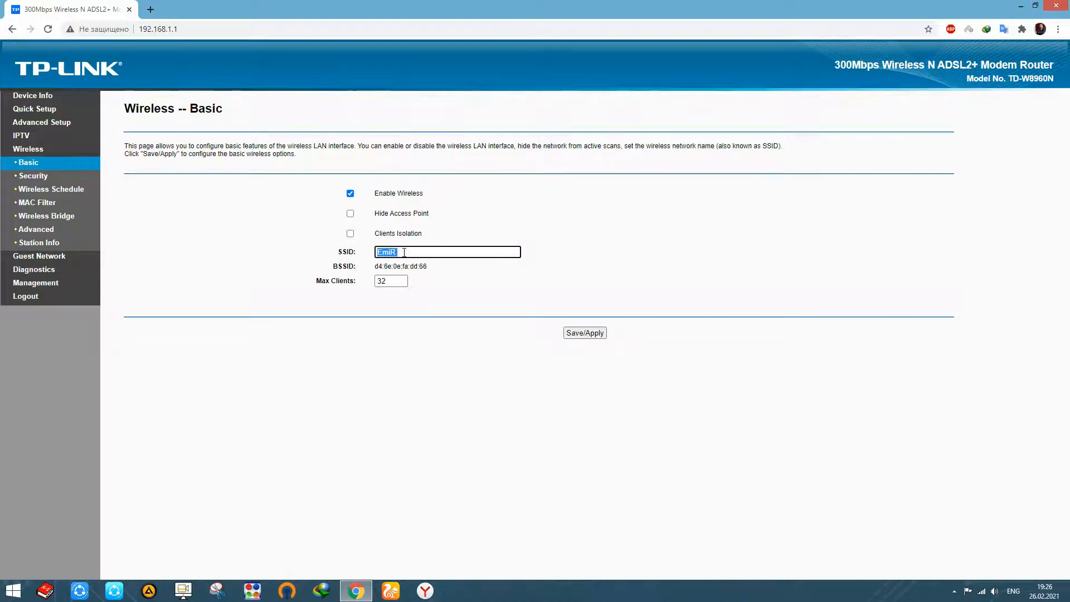
click(449, 250)
click(351, 215)
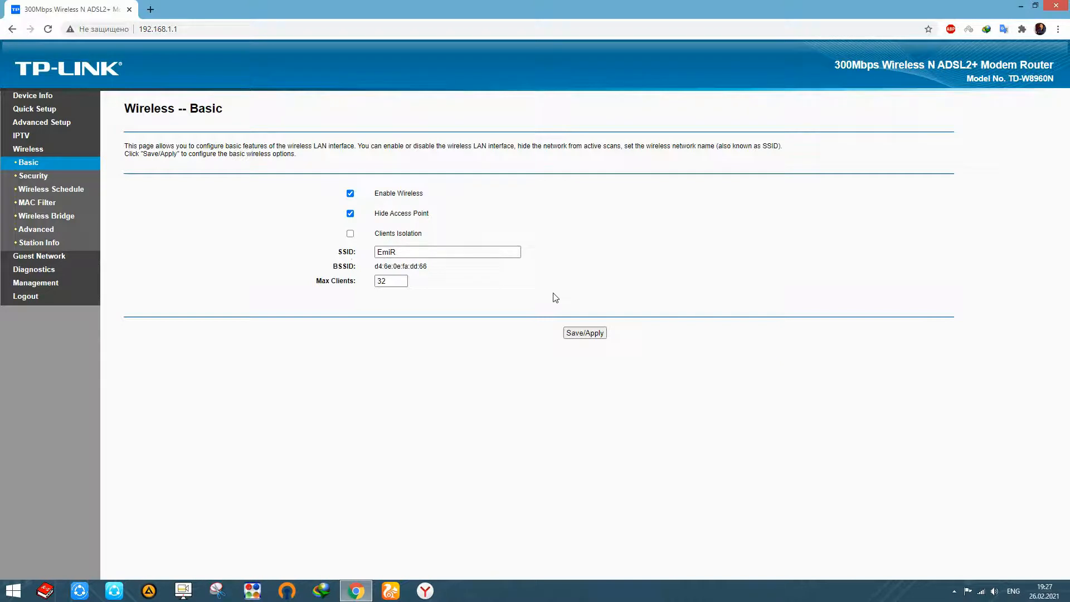
click(350, 215)
In the wireless security settings, replace the WPA/WAPI passphrase with a new password.
click(10, 177)
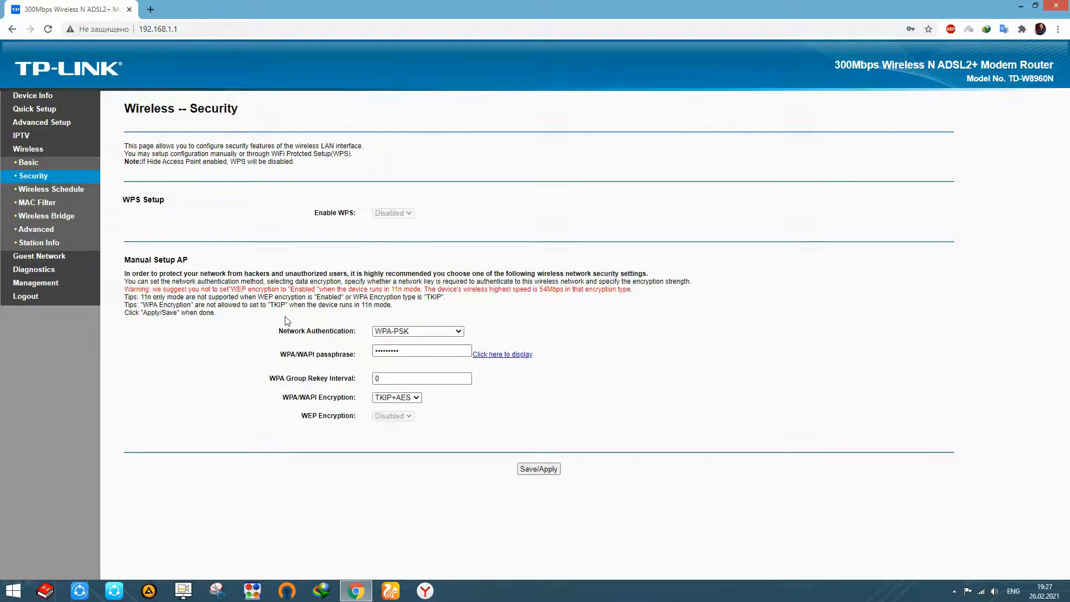
click(411, 350)
key(BackSpace)
key(BackSpace)
key(BackSpace)
key(BackSpace)
key(BackSpace)
key(BackSpace)
key(BackSpace)
key(BackSpace)
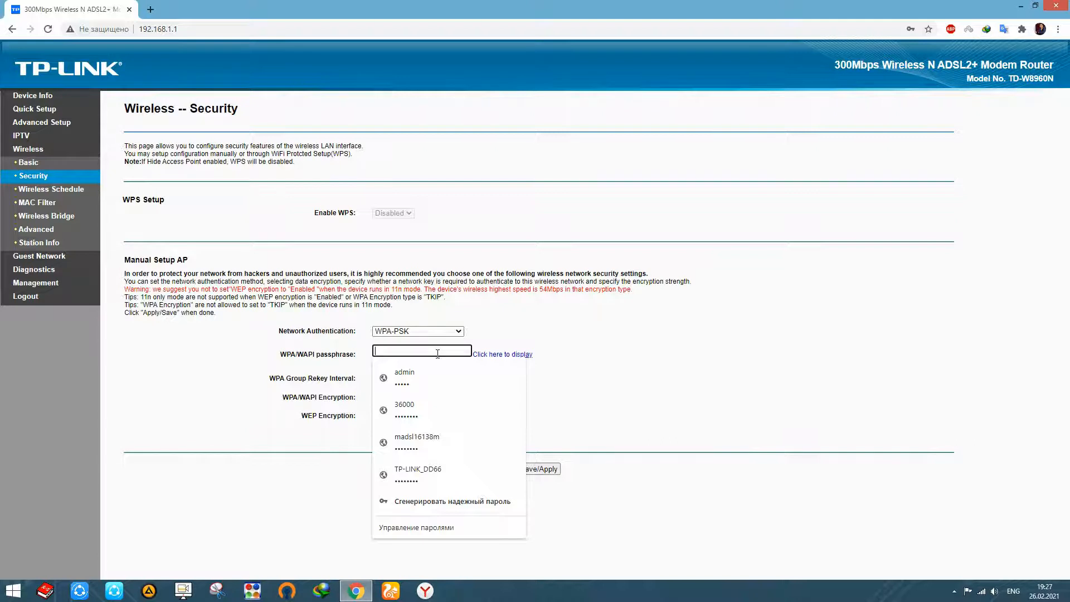
click(503, 335)
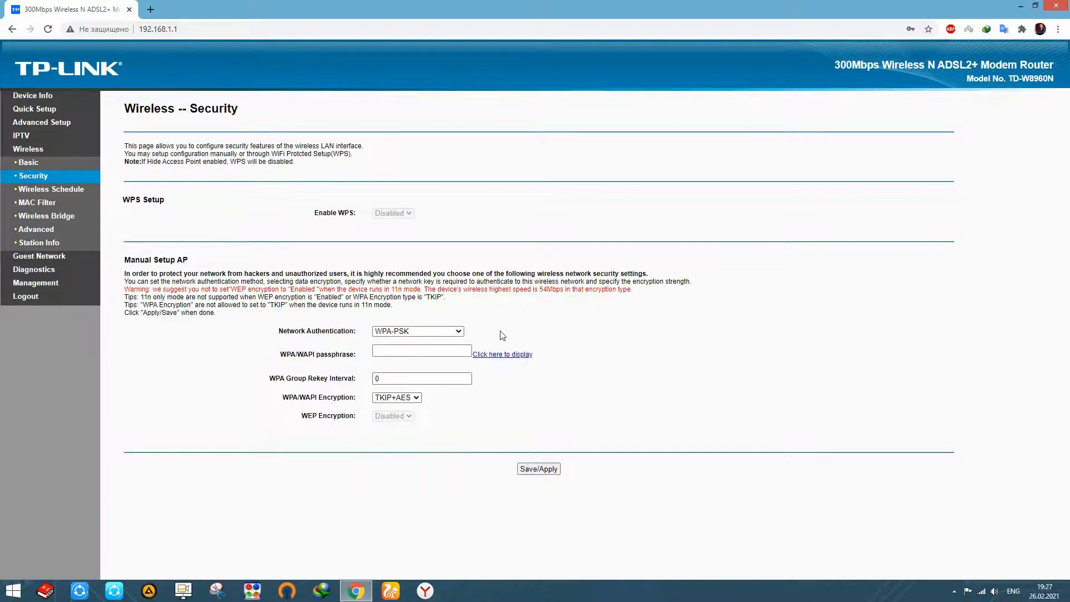
click(444, 351)
text(•••••••)
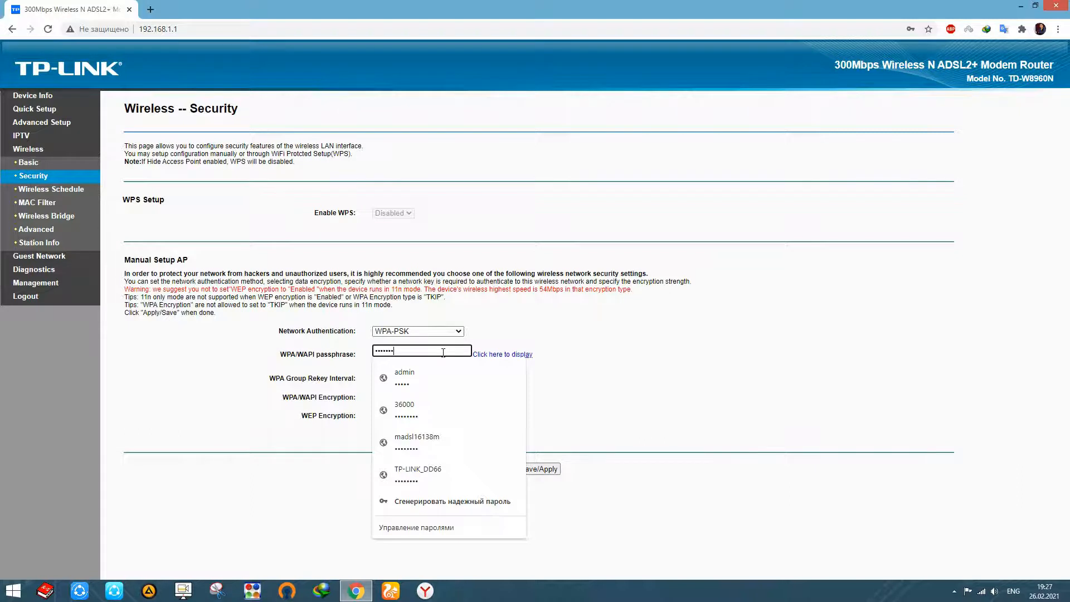
click(547, 312)
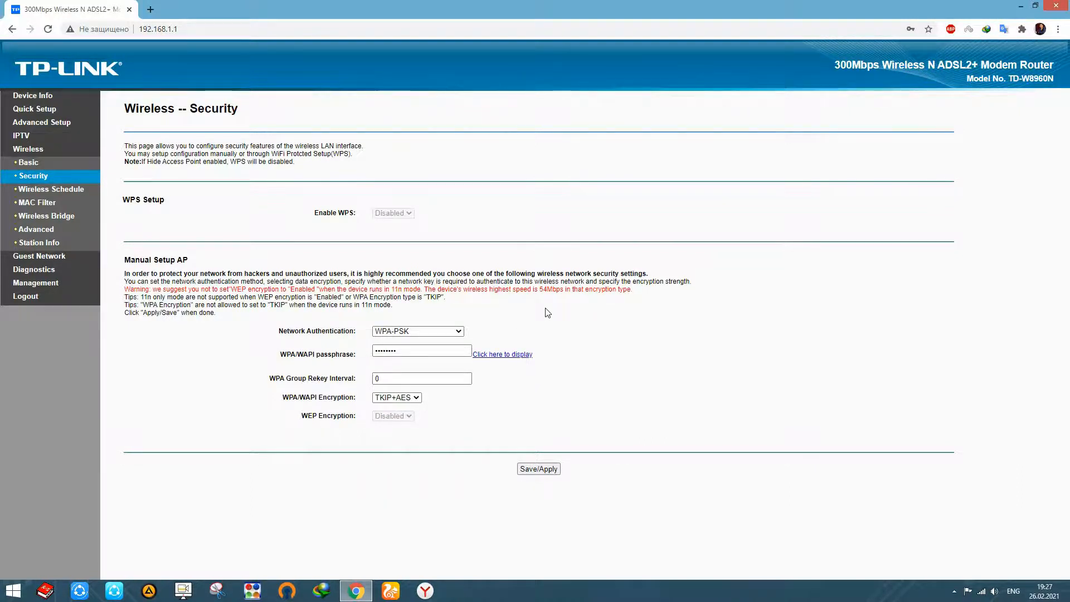
click(433, 355)
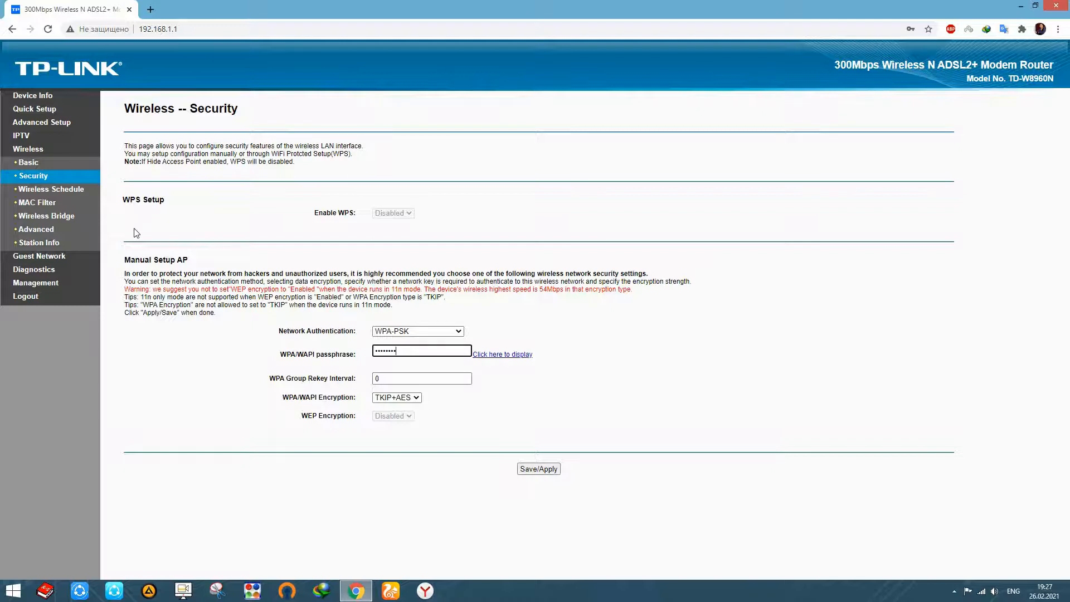
Open the wireless MAC filter settings and dismiss the browser's password warning and update prompt.
click(35, 205)
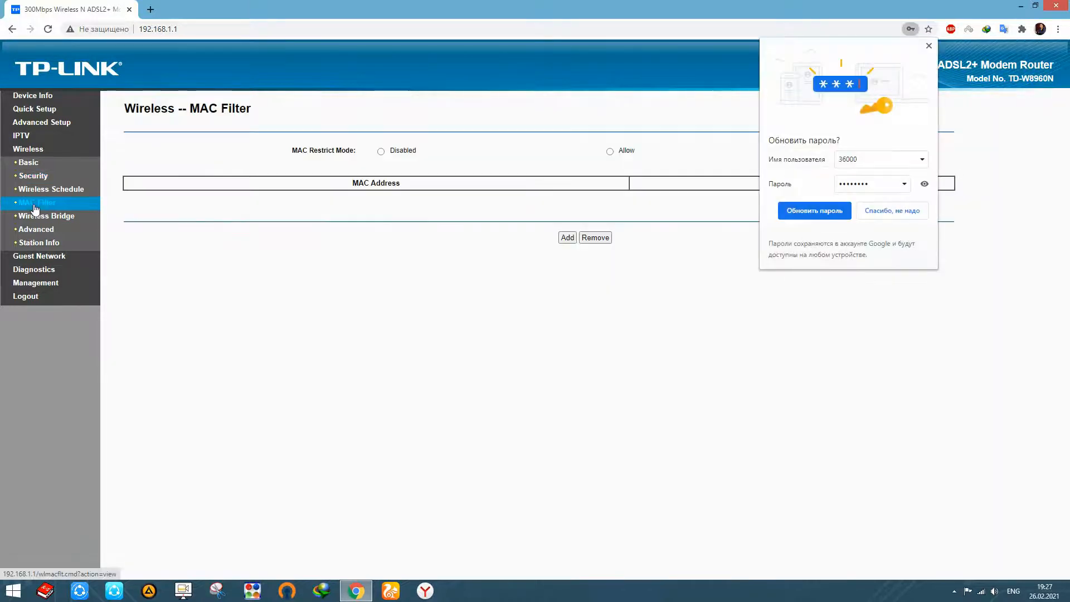
click(613, 201)
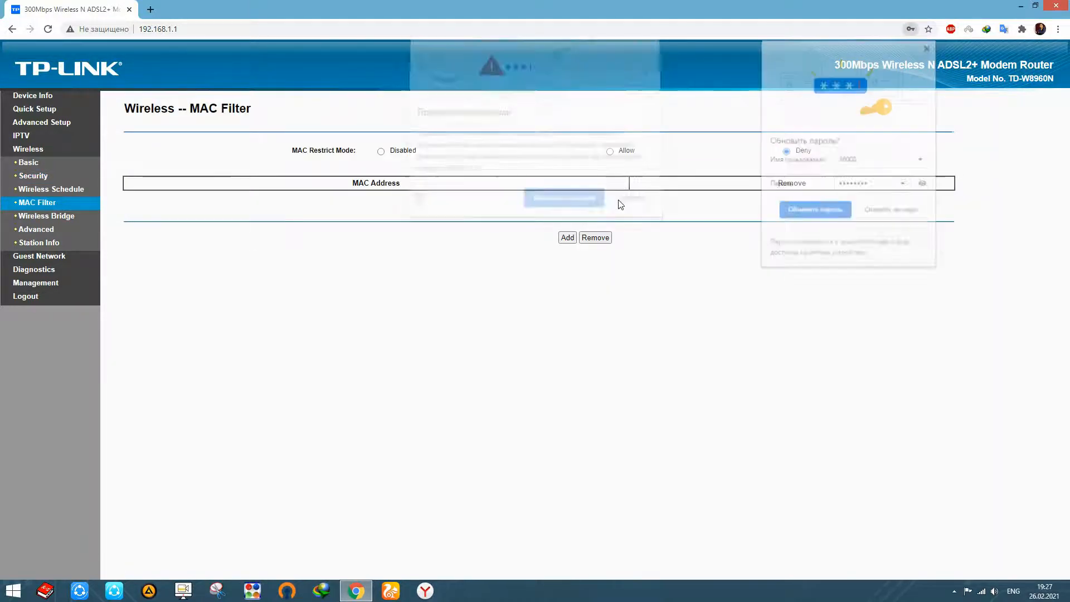
click(895, 215)
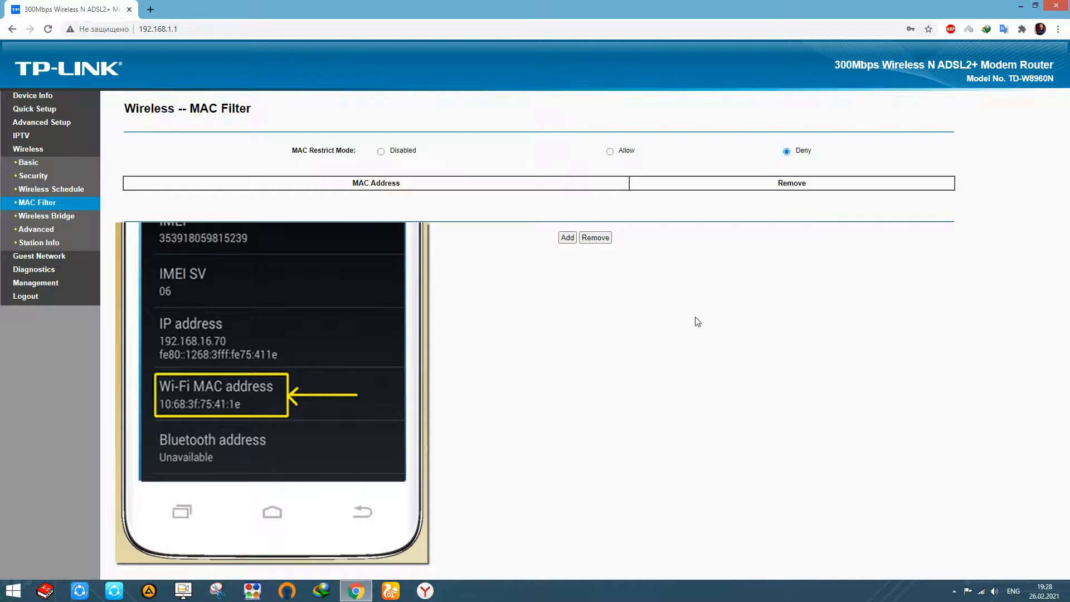
Start a new MAC filter entry and copy the address from the desktop text file "MAC Wi-Fi adress" in Notepad.
click(567, 238)
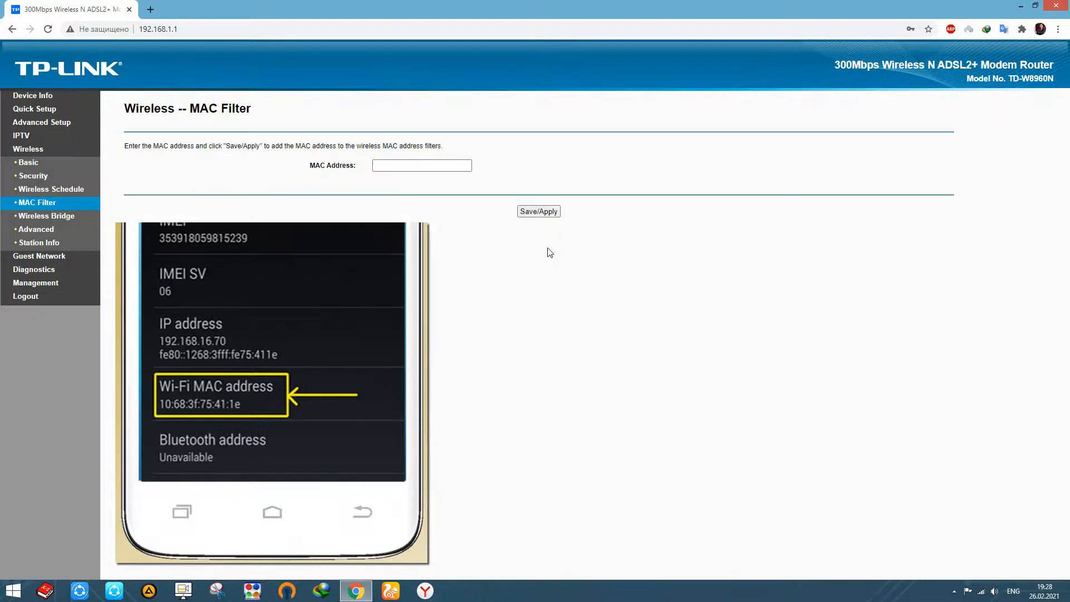
click(412, 167)
drag(410, 8, 435, 26)
double_click(20, 196)
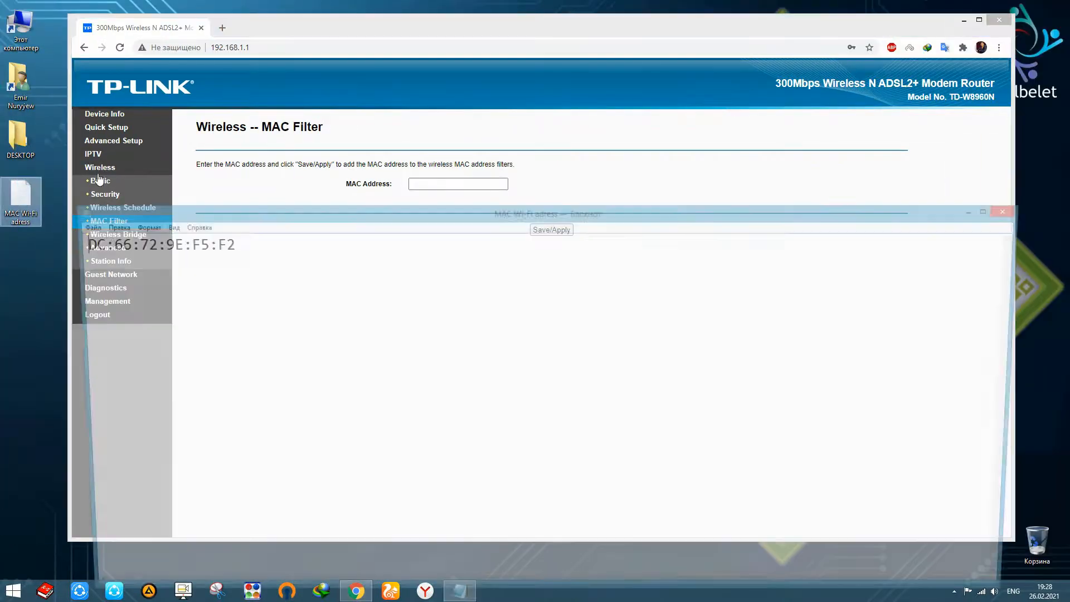
drag(228, 245, 73, 245)
right_click(136, 247)
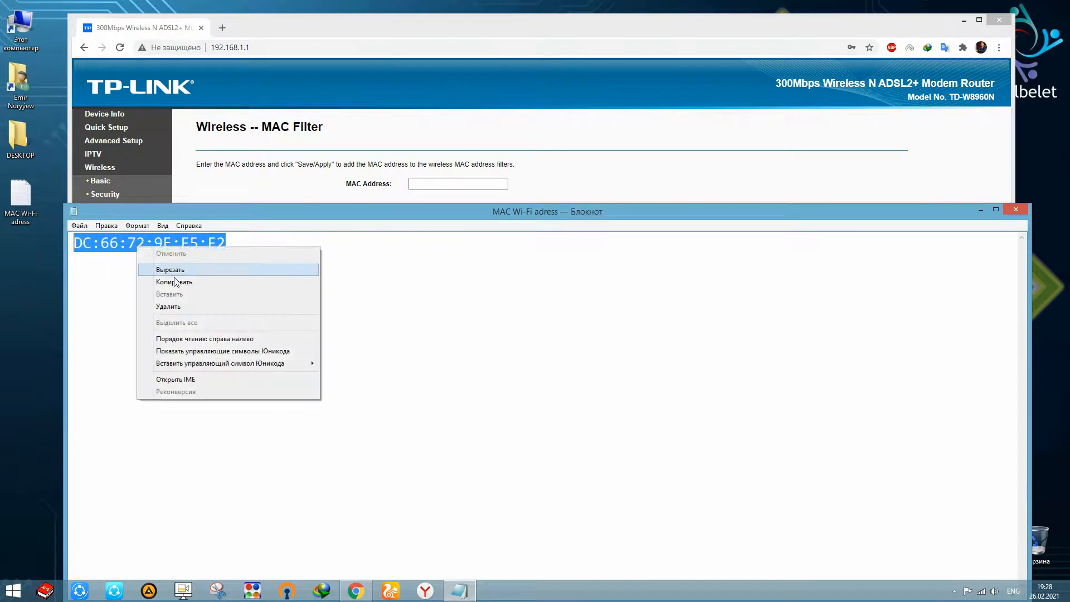
click(177, 282)
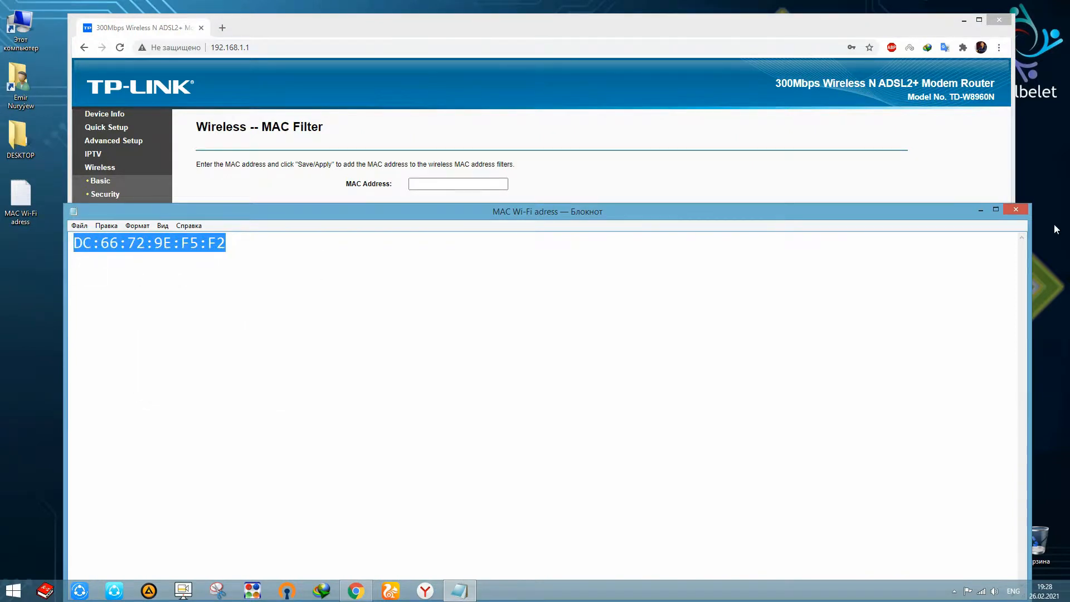
Return to Chrome, paste DC:66:72:9E:F5:F2 as the filtered MAC address, save the entry and minimize the browser.
click(981, 210)
double_click(677, 25)
click(394, 165)
right_click(394, 165)
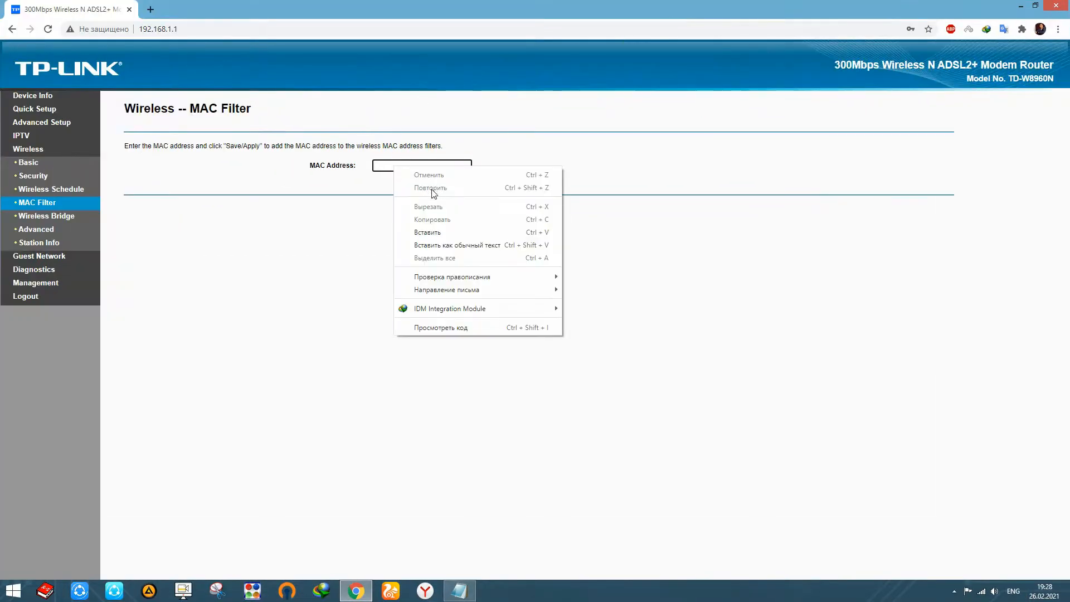
click(430, 230)
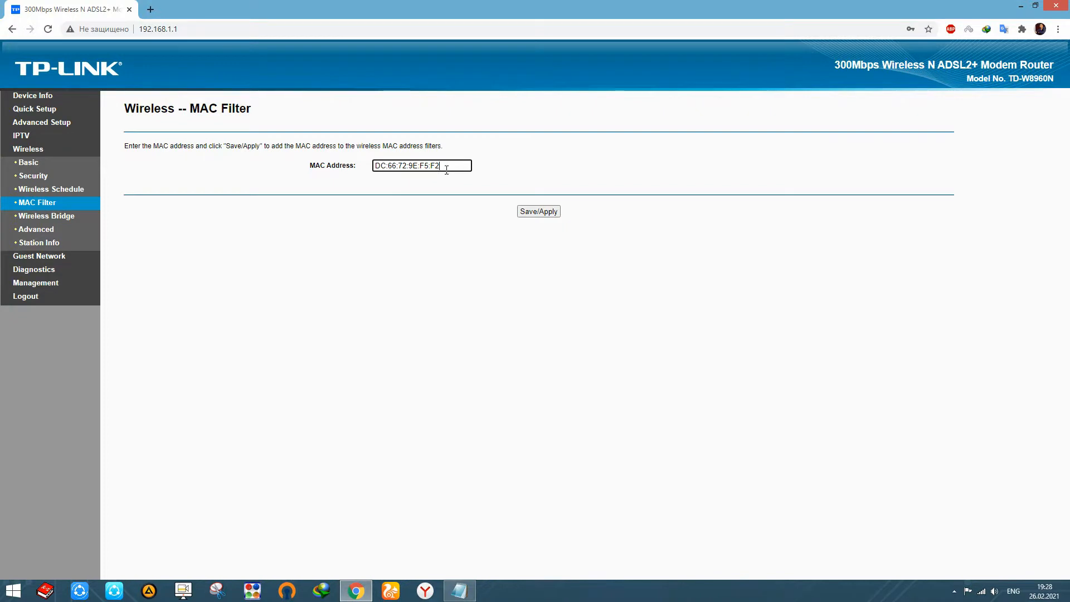
click(543, 212)
click(1020, 5)
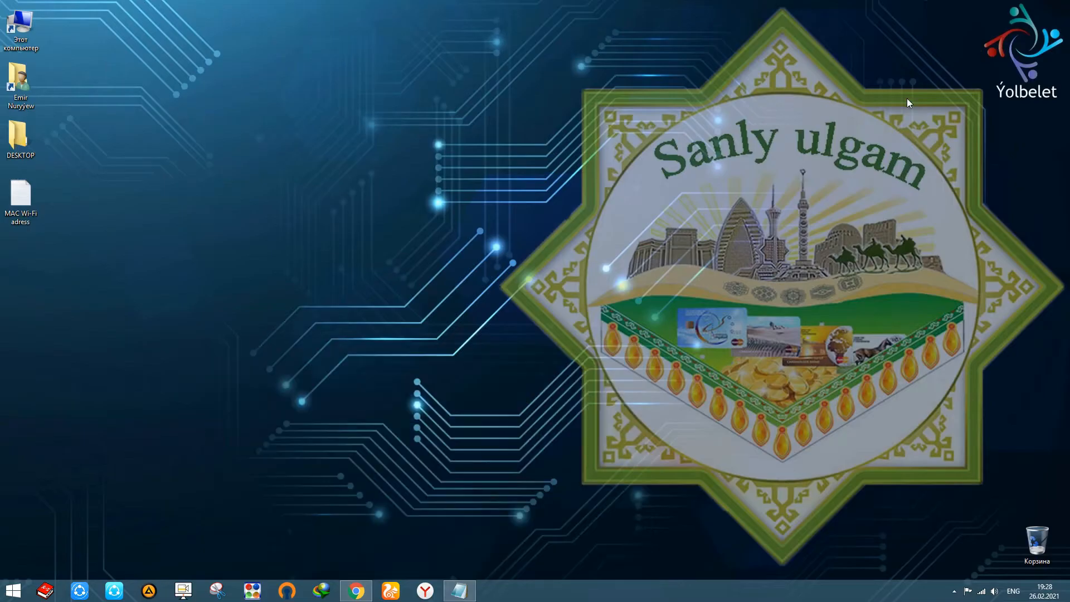